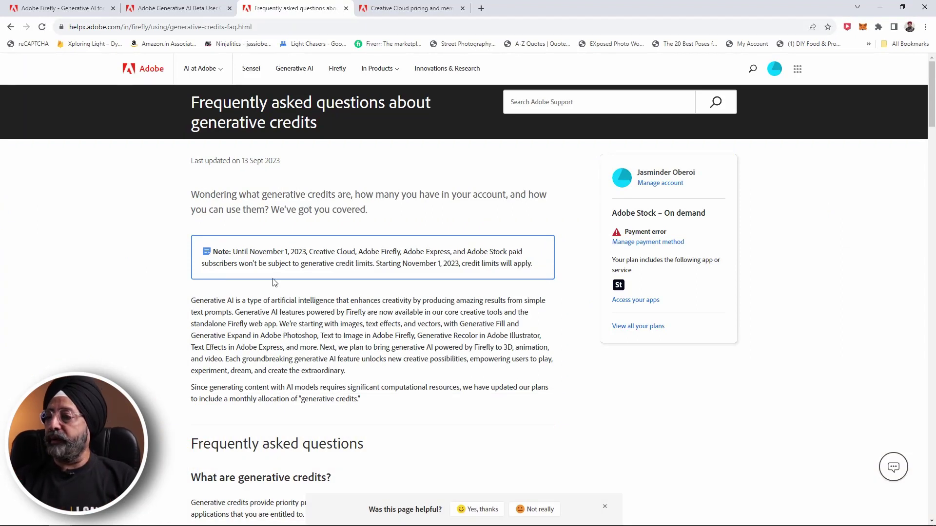
Highlight the November 1, 2023 note date, then expand the Creative Cloud individual plans credits table
drag(234, 252, 314, 252)
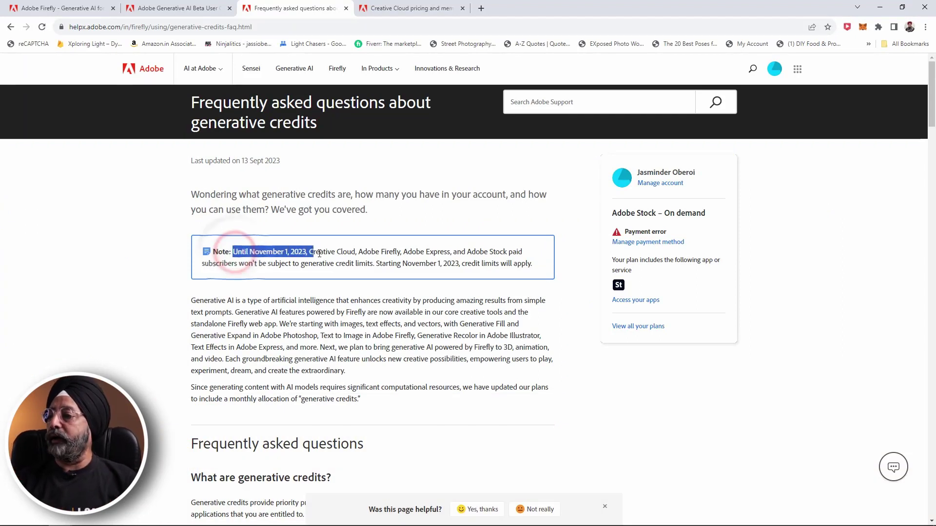
click(503, 292)
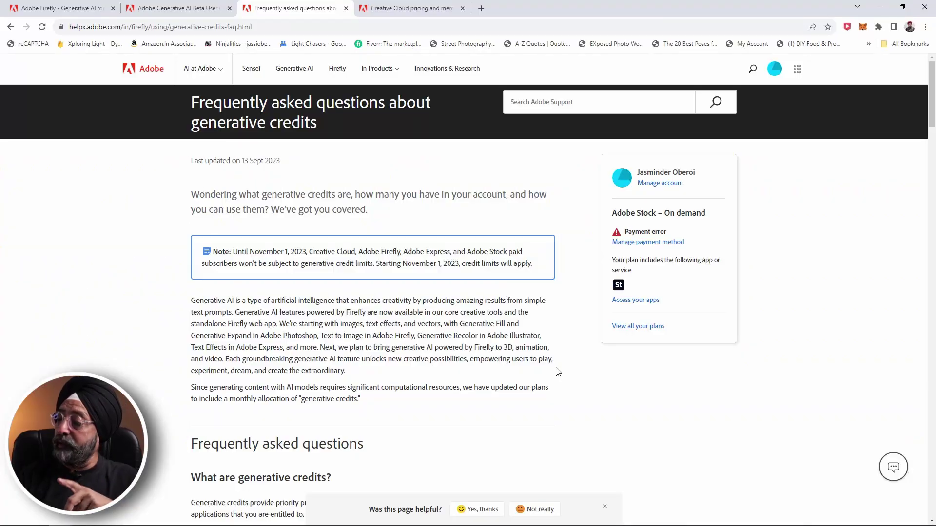
scroll(556, 371, down, 4)
scroll(557, 372, down, 5)
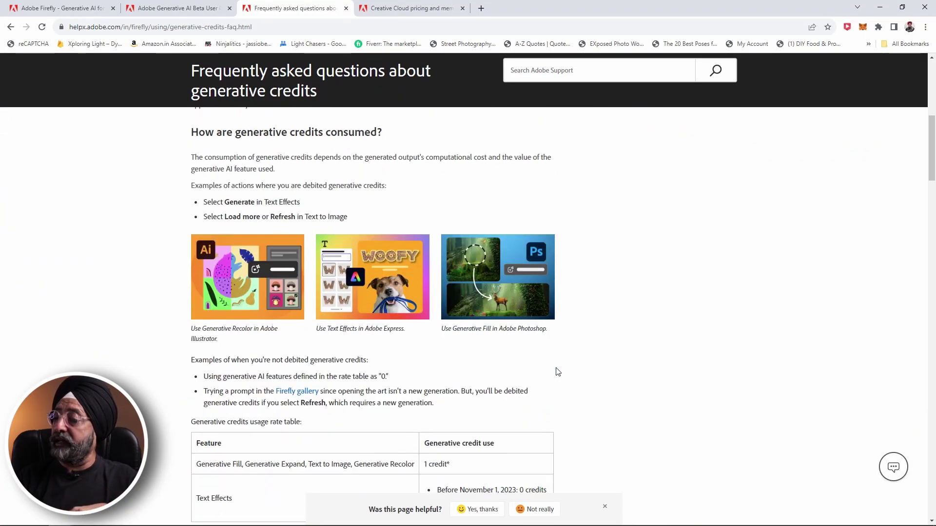
scroll(556, 372, down, 6)
click(316, 229)
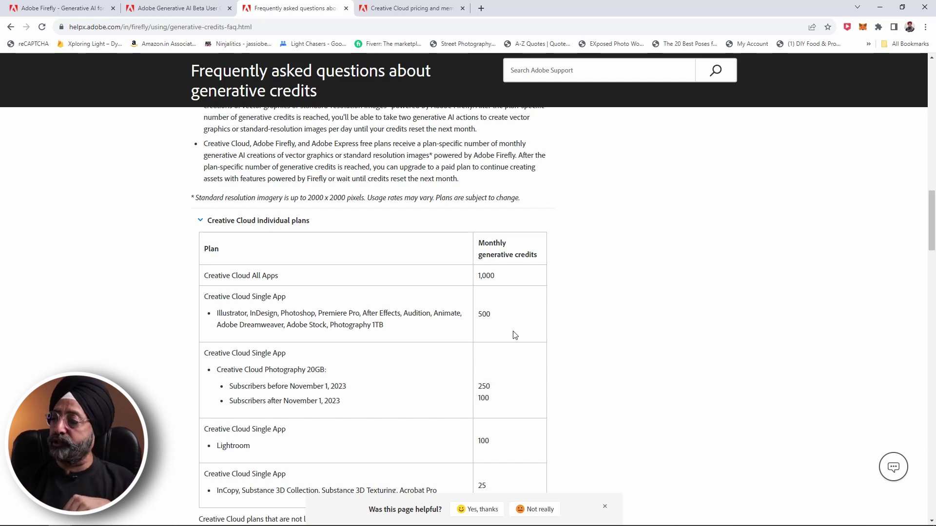
Return to 'What are generative credits?' and briefly highlight its definition paragraph
scroll(514, 335, up, 10)
scroll(515, 335, up, 10)
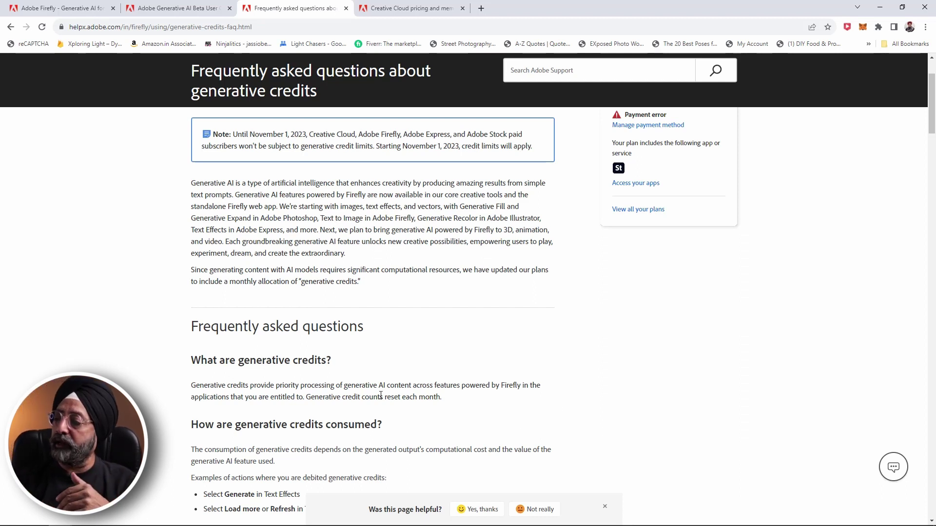
drag(317, 393, 442, 396)
click(630, 411)
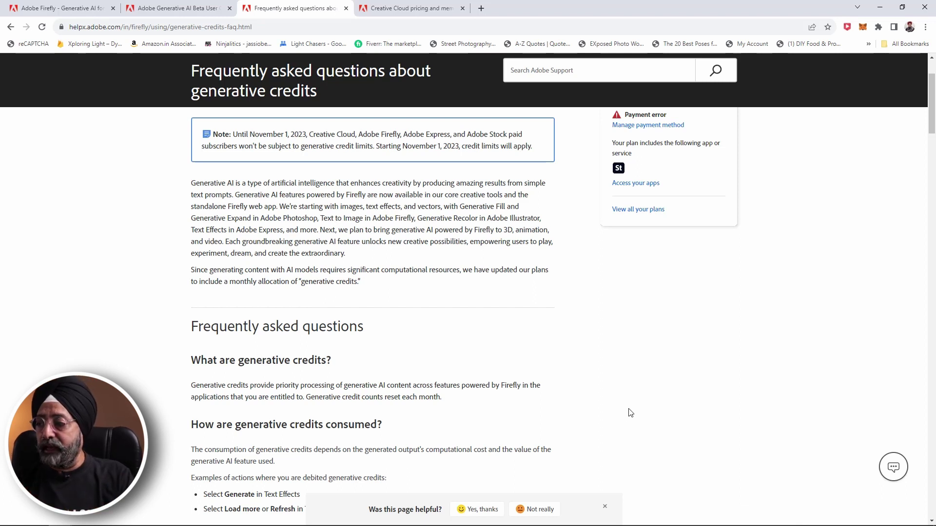
scroll(606, 379, down, 7)
scroll(606, 379, down, 2)
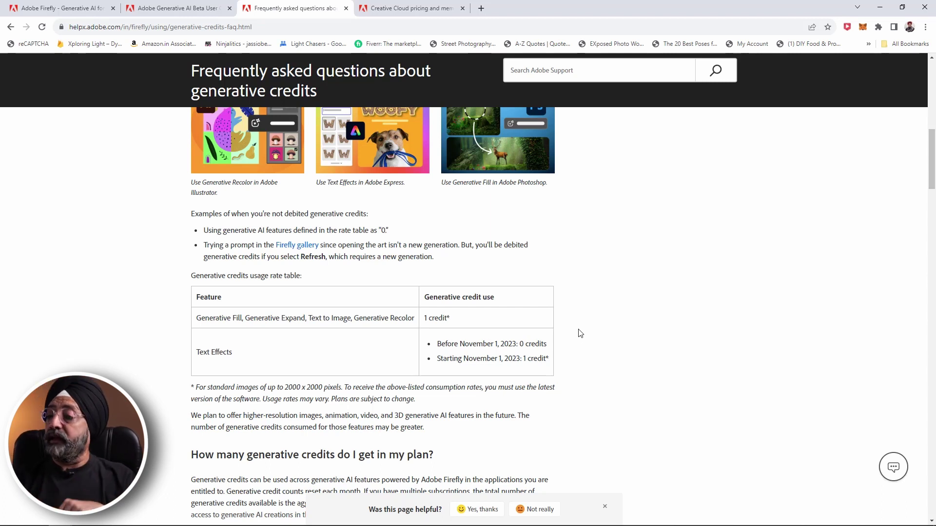
drag(243, 416, 298, 416)
click(675, 445)
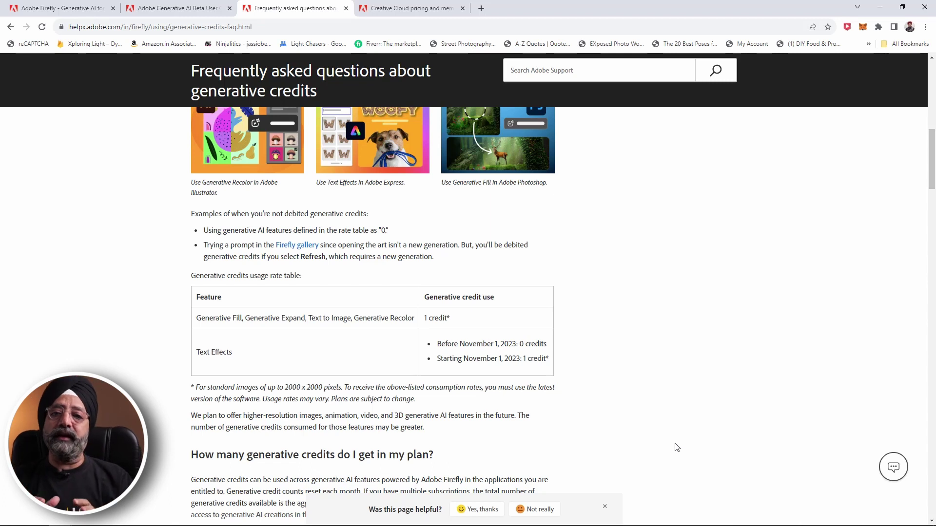
Highlight 'priority processing' in the FAQ answer, then switch to the Adobe Firefly tab
scroll(676, 448, up, 10)
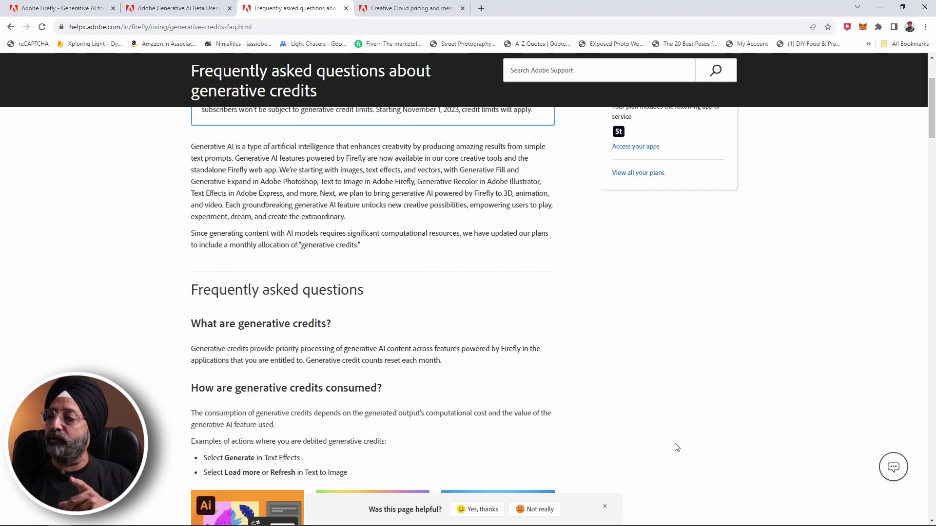
scroll(329, 310, down, 5)
drag(275, 239, 355, 238)
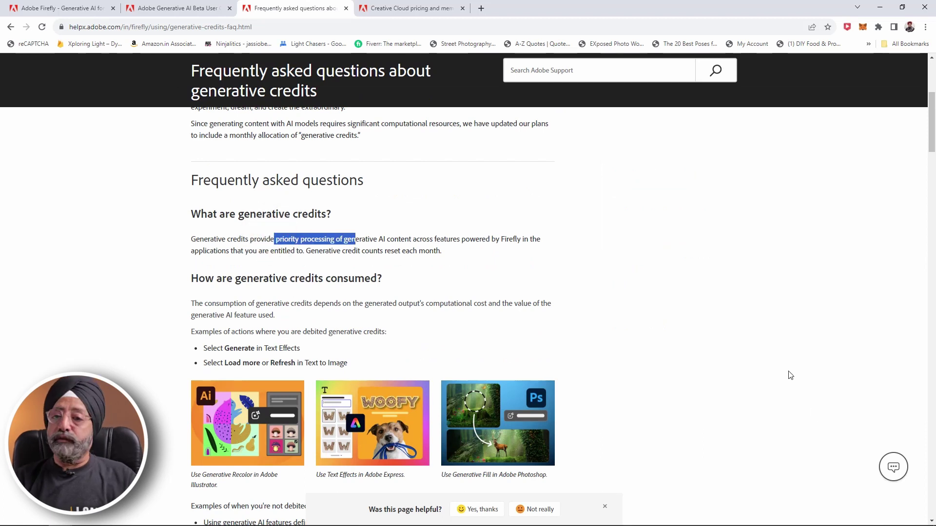
click(783, 360)
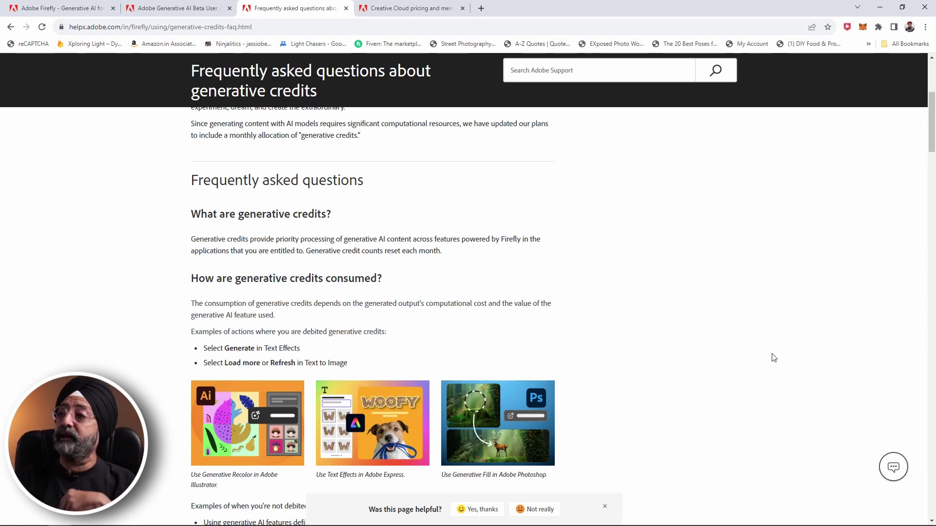
click(74, 8)
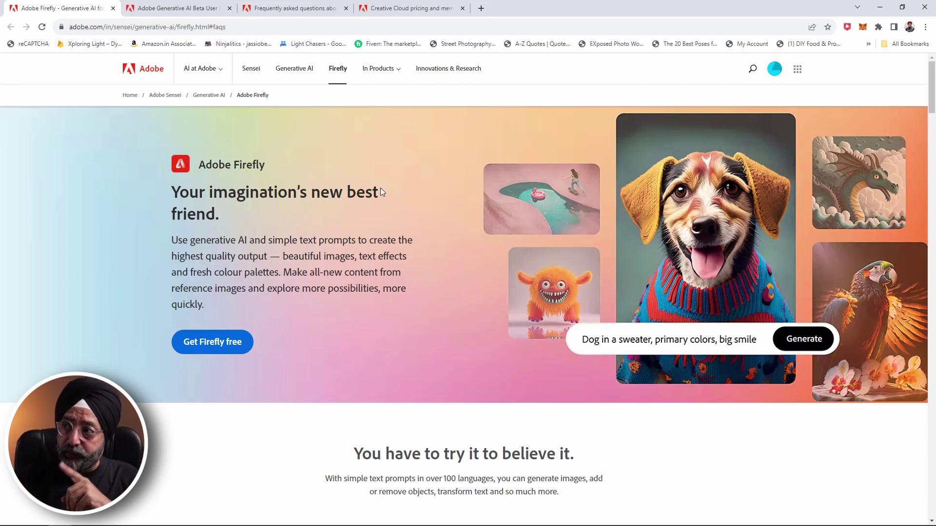
Highlight 'Get 100 monthly generative credits' on the Firefly Premium plan card
scroll(385, 218, down, 10)
scroll(384, 218, down, 3)
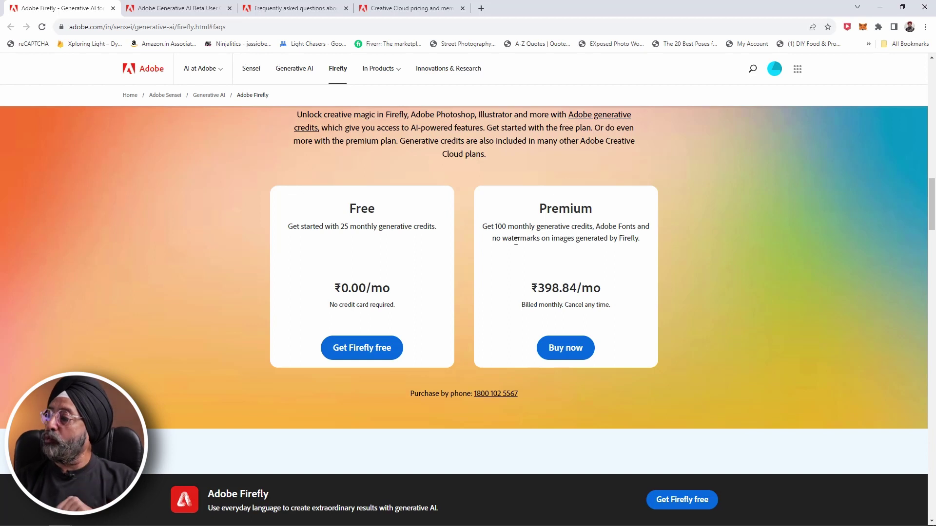
drag(482, 226, 593, 226)
Deselect the highlighted Premium plan credits text on the Firefly page
click(817, 287)
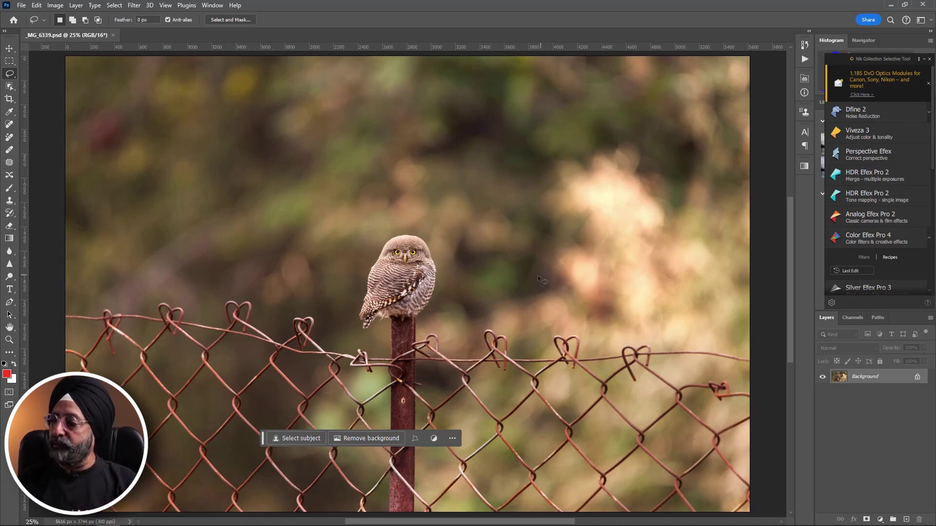
Lasso the bokeh area right of the owl and run Generative Fill with an empty prompt
drag(528, 287, 575, 145)
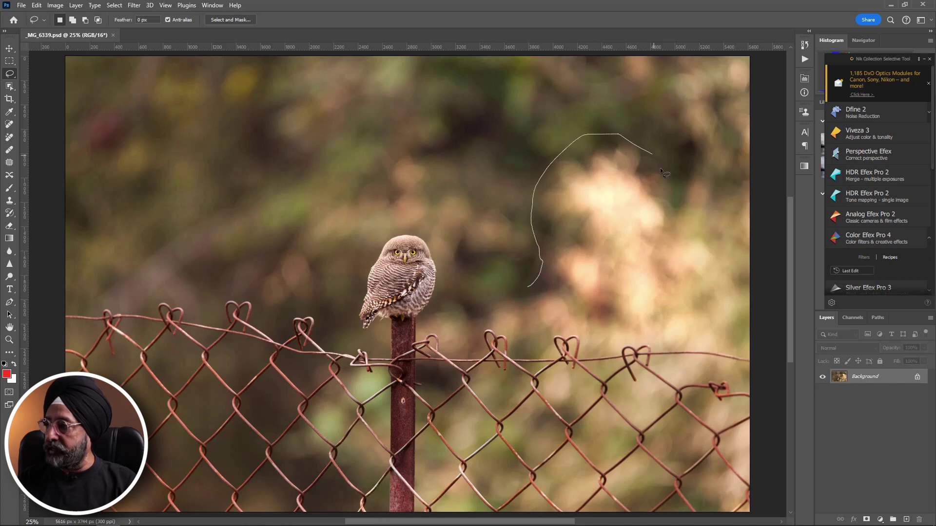
drag(596, 330, 517, 302)
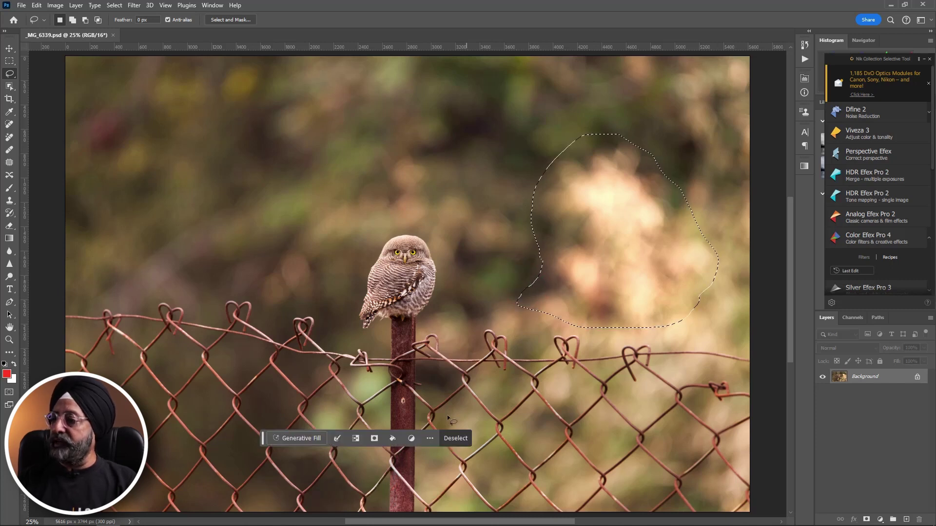
click(298, 439)
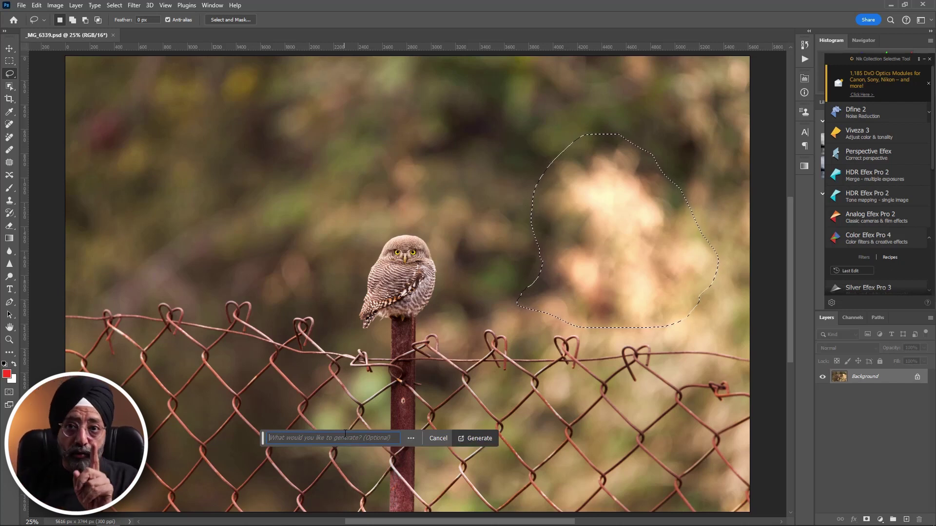
click(480, 438)
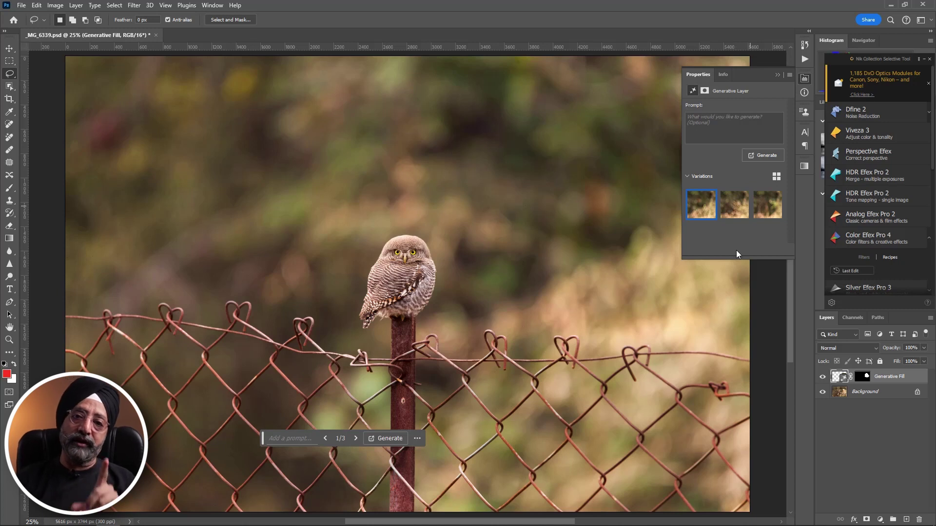
Compare the three generated variations and keep the second one applied
click(732, 206)
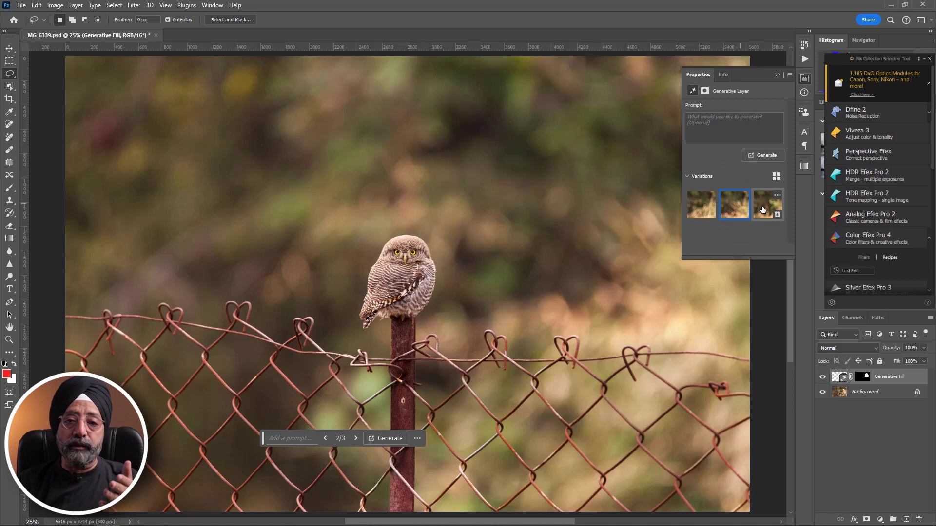
click(763, 210)
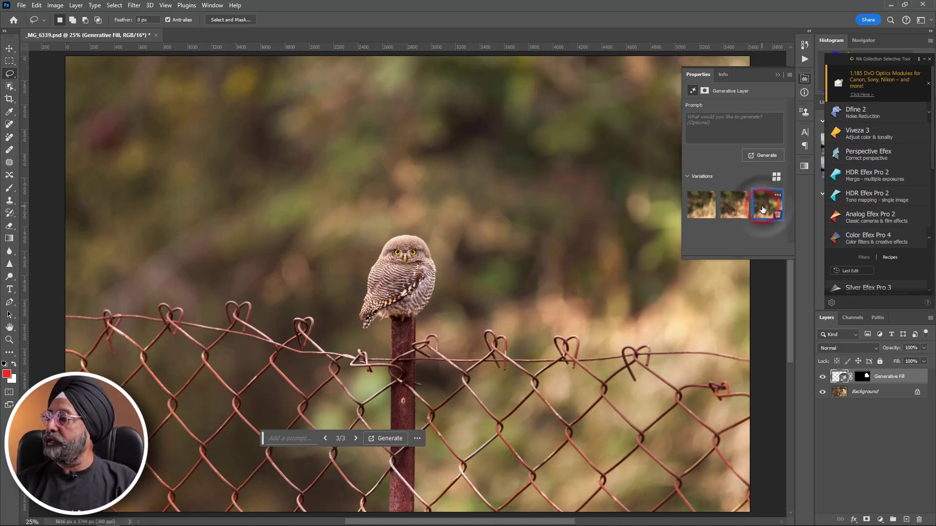
click(735, 209)
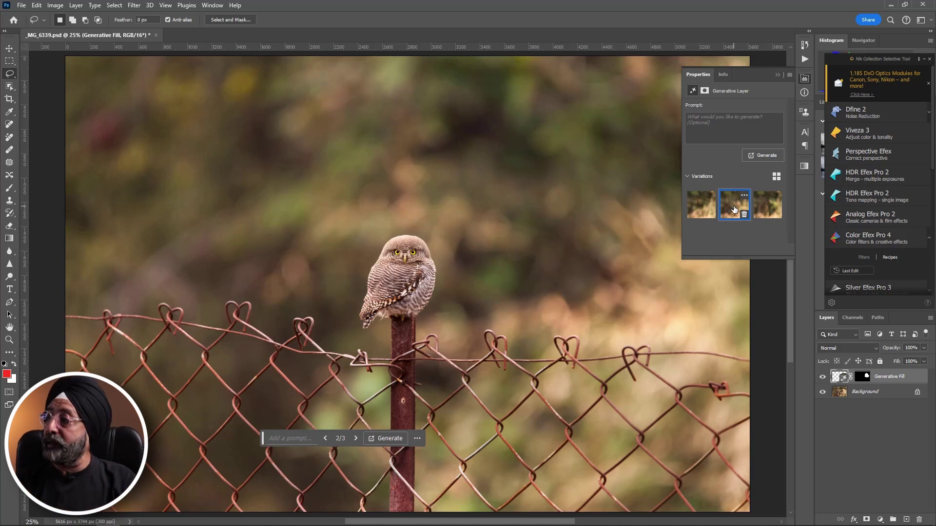
click(725, 124)
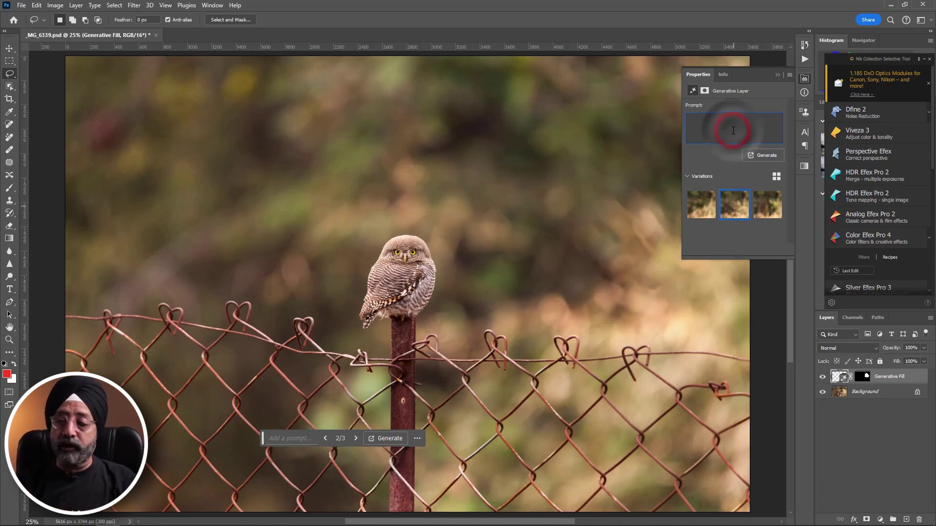
Regenerate the Generative Fill layer with an empty prompt for three more variations
click(765, 154)
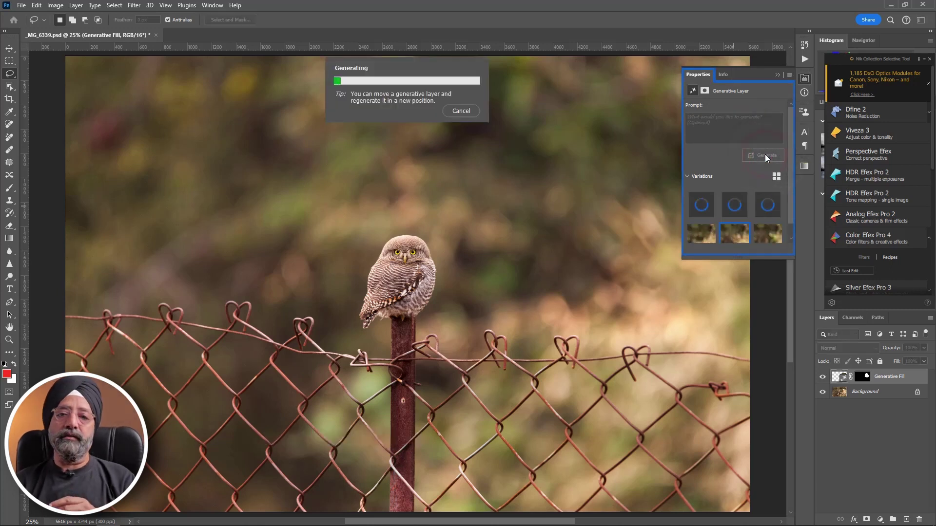